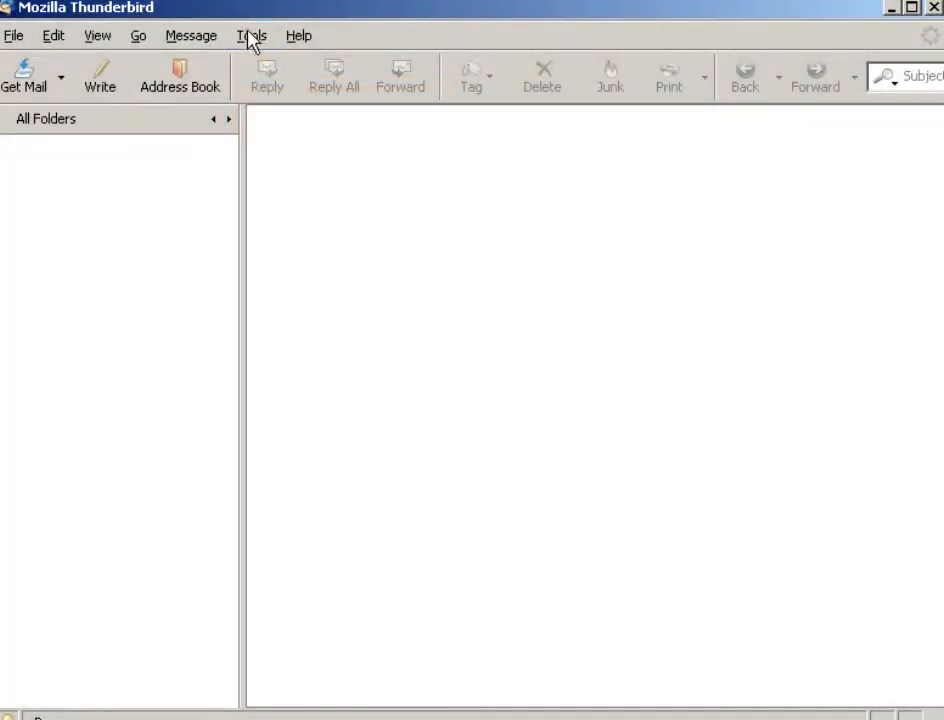
- Start setting up a new account of the Email account type from the account settings
click(251, 38)
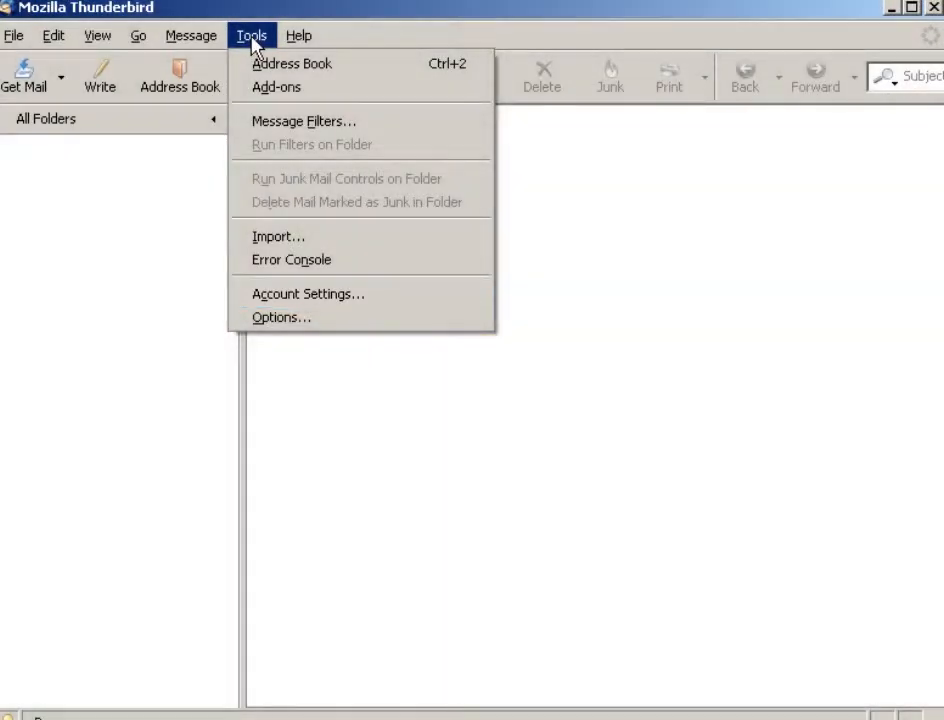
click(388, 296)
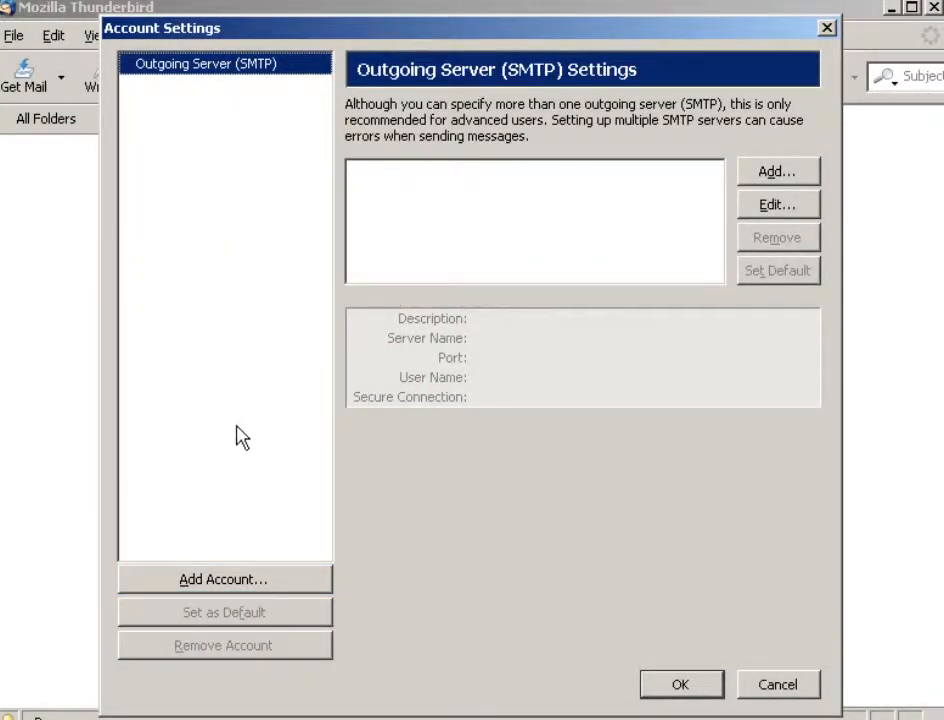
click(225, 579)
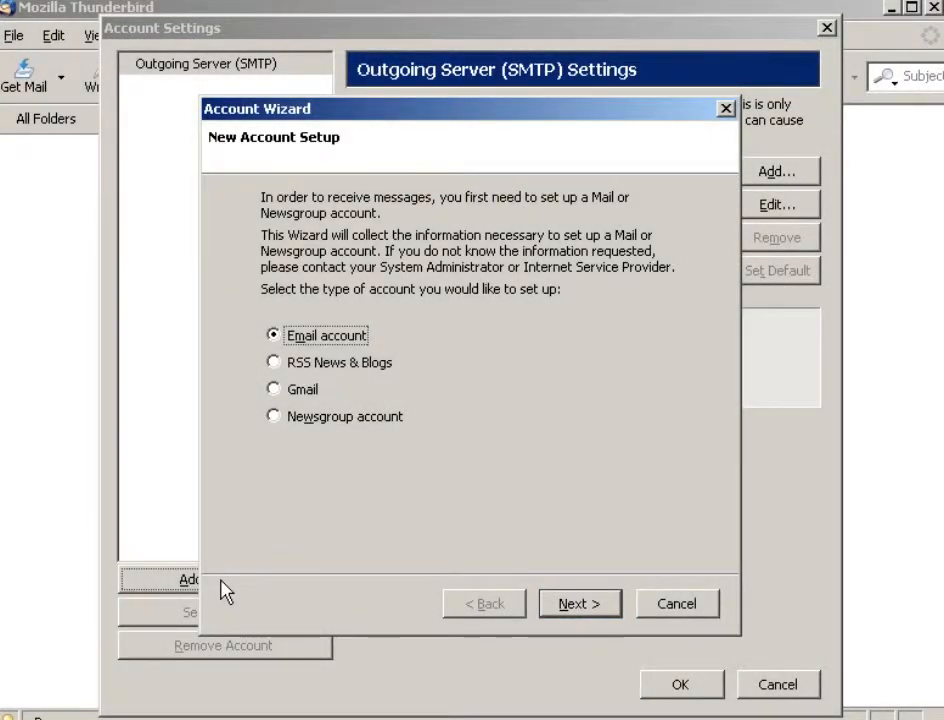
click(577, 606)
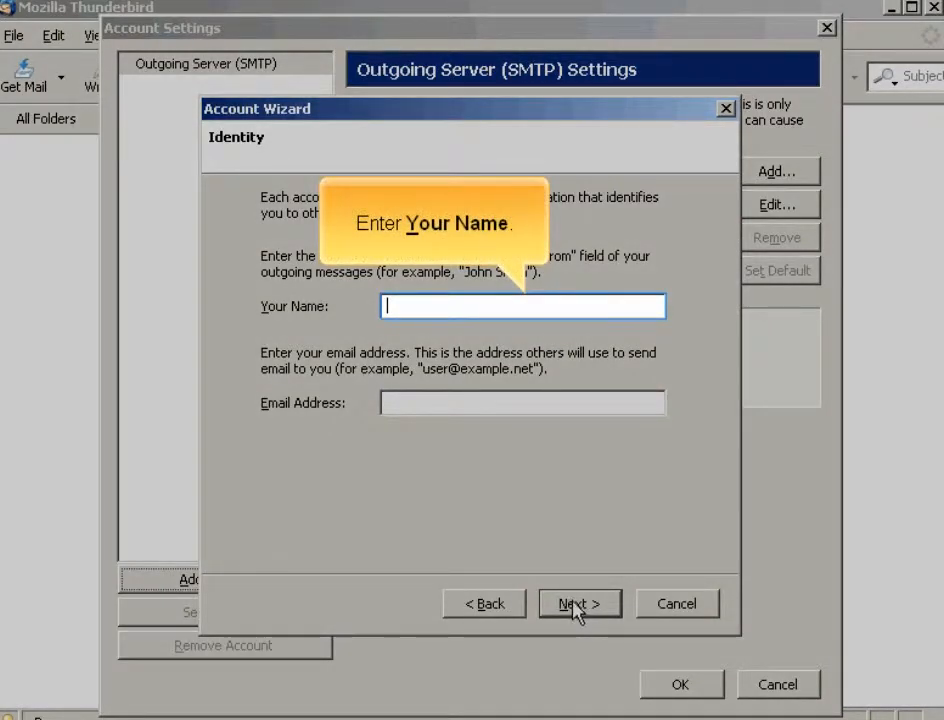
- Fill in the new account's identity with the sender's display name and e-mail address, and continue to the server information
text(Demo)
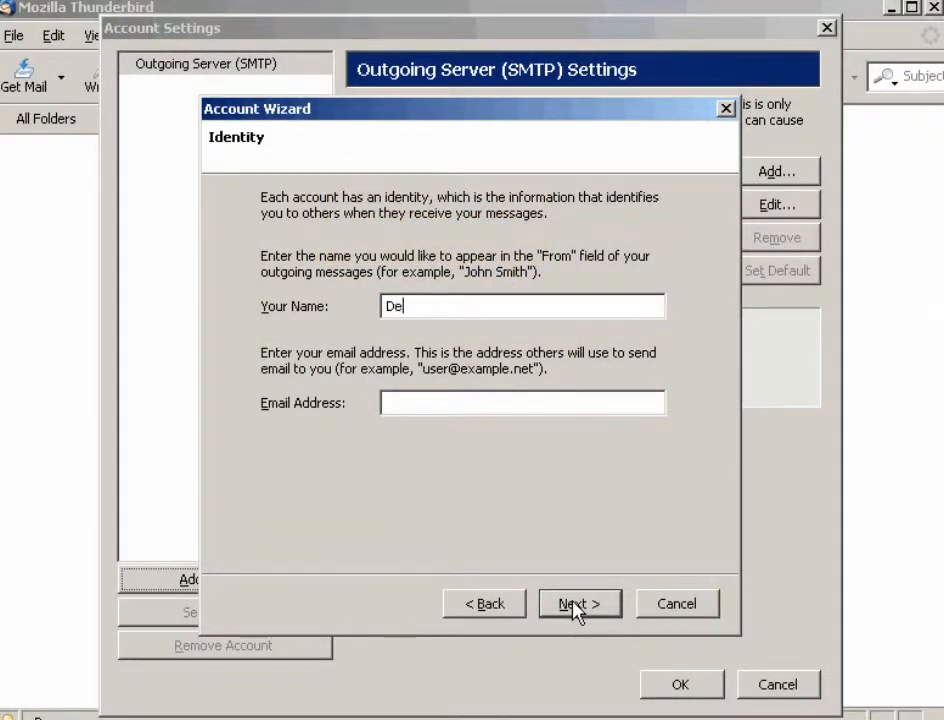
text( User)
click(388, 410)
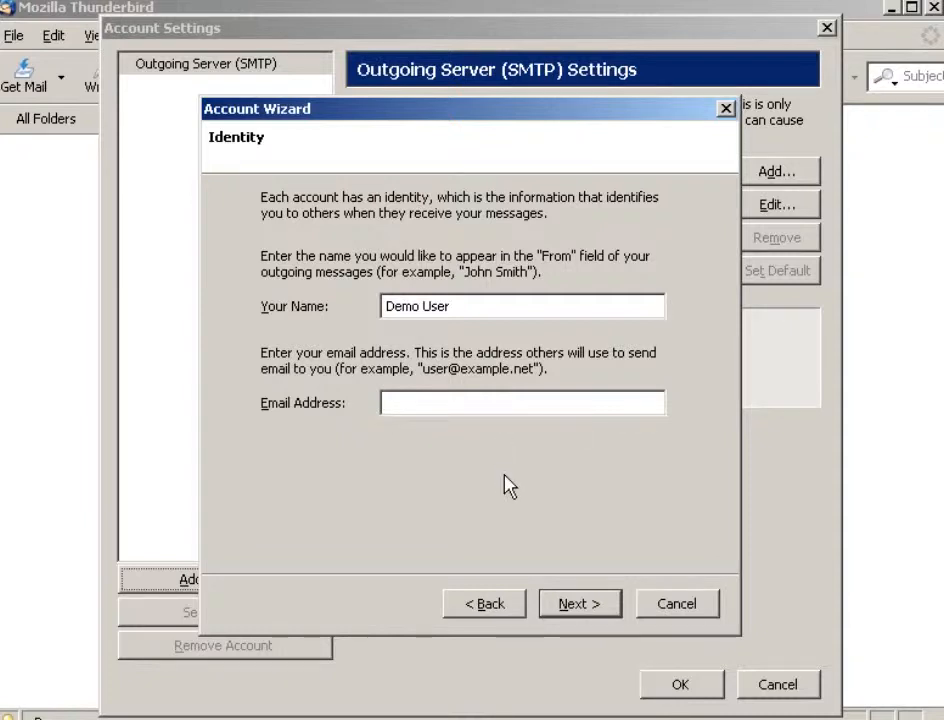
text(demo@demo-domai)
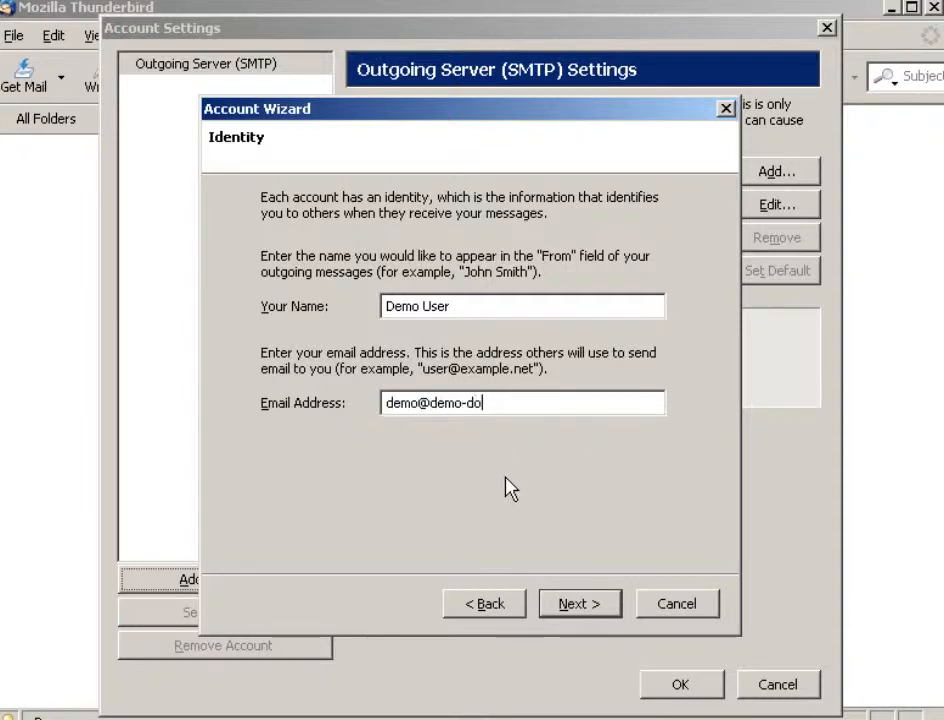
text(n.net)
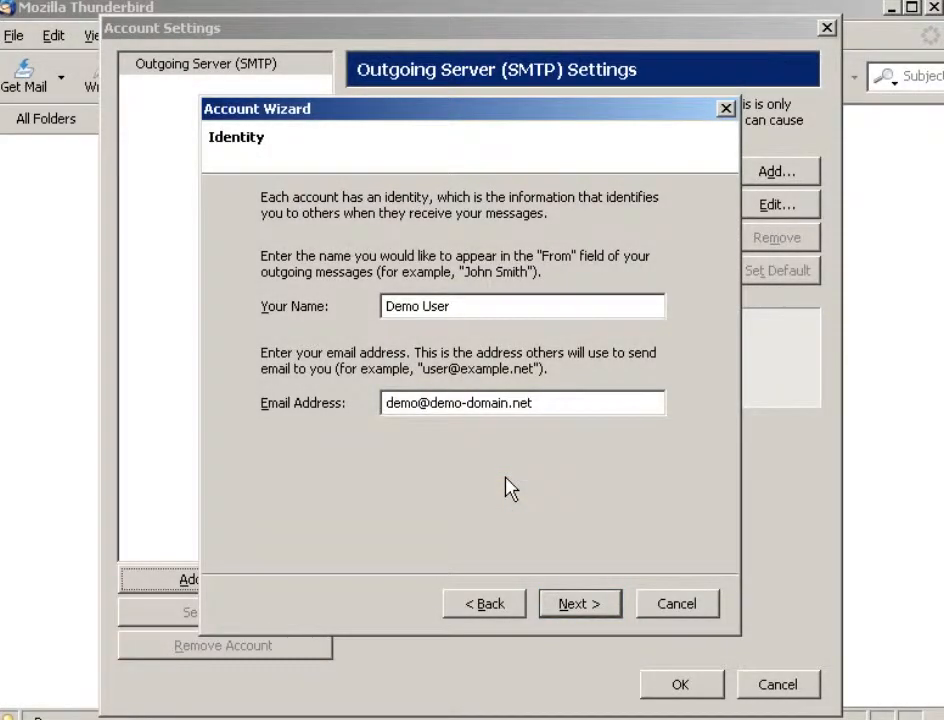
click(577, 613)
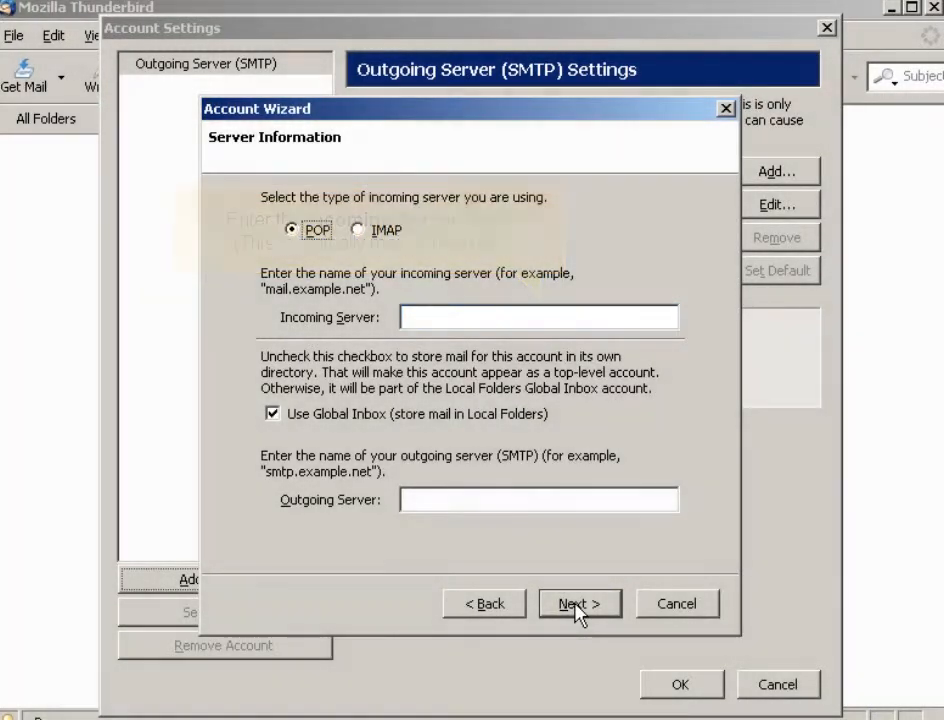
- Enter mail.demo-domain.net as both the incoming and the outgoing server, and continue to the user names
click(410, 322)
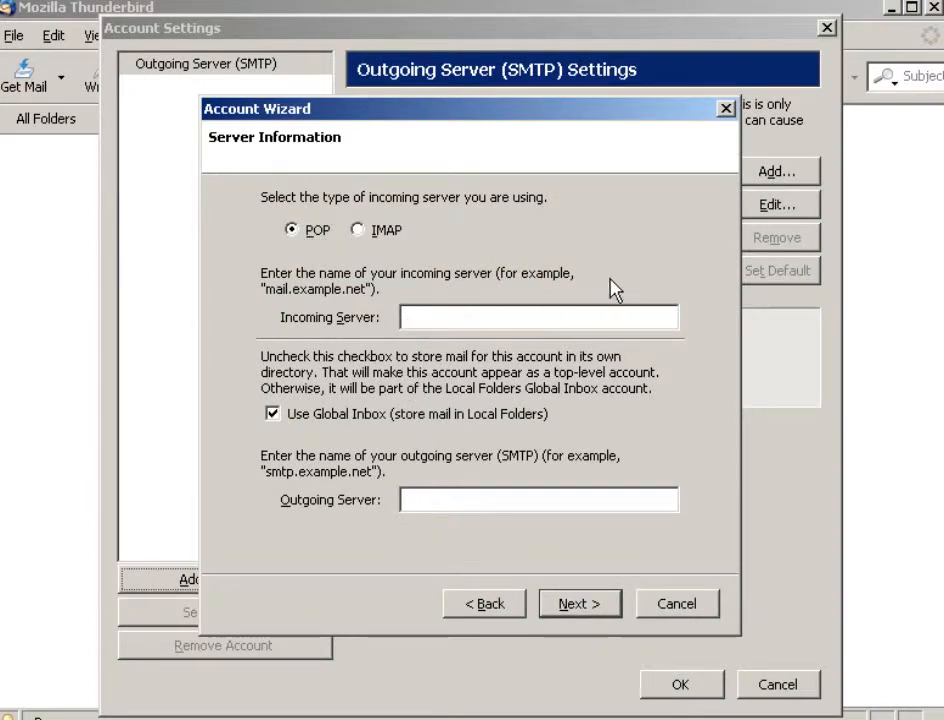
text(mail)
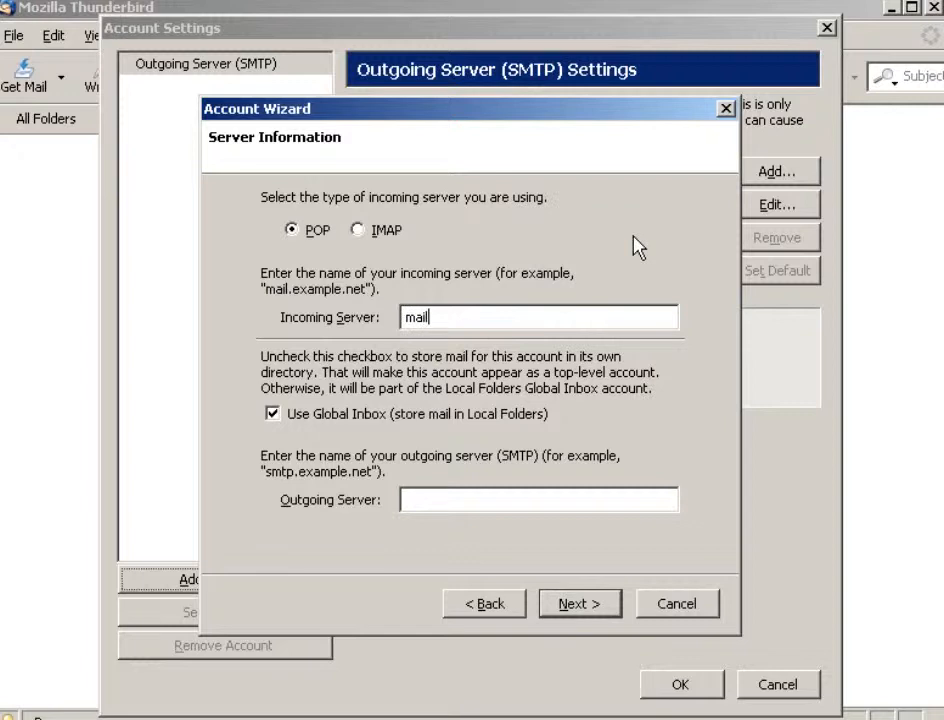
text(.demo-domain.net)
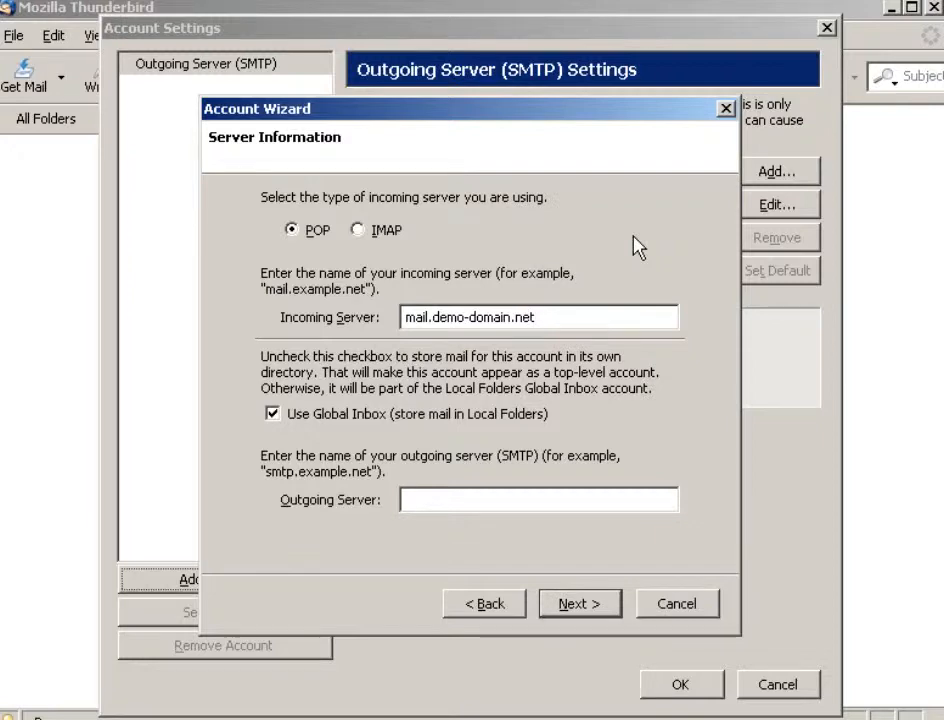
key(Tab)
key(Tab)
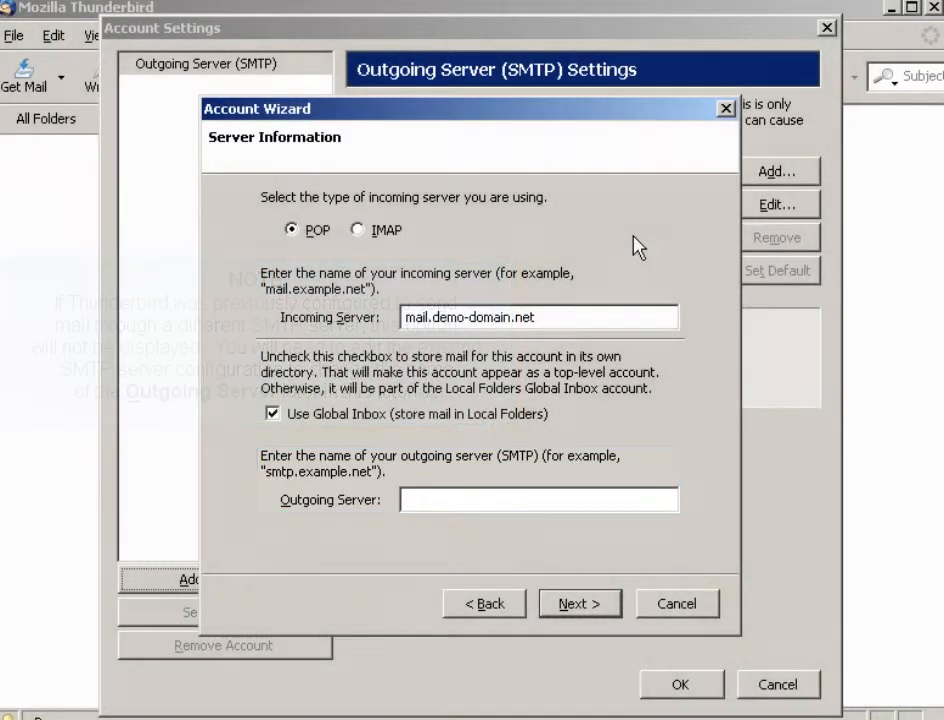
click(410, 505)
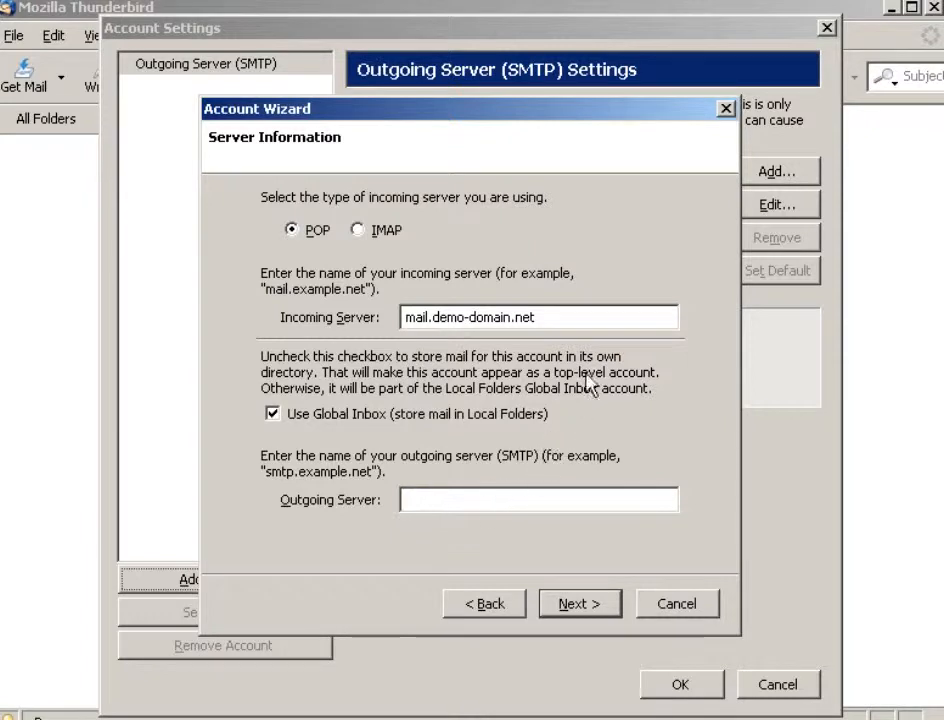
text(mail.demo-dom)
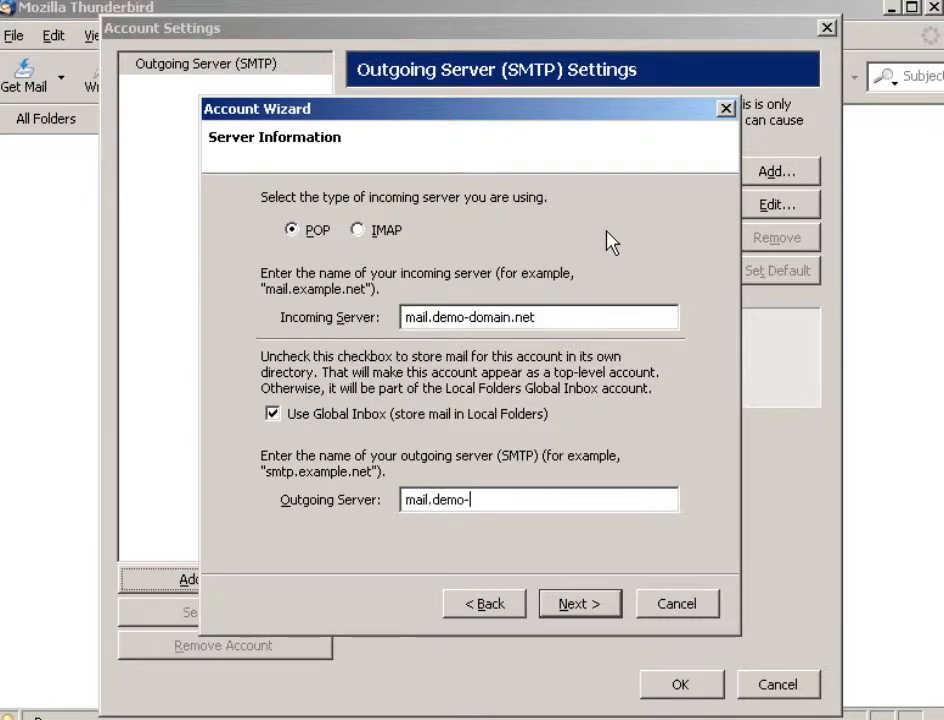
text(ain.net)
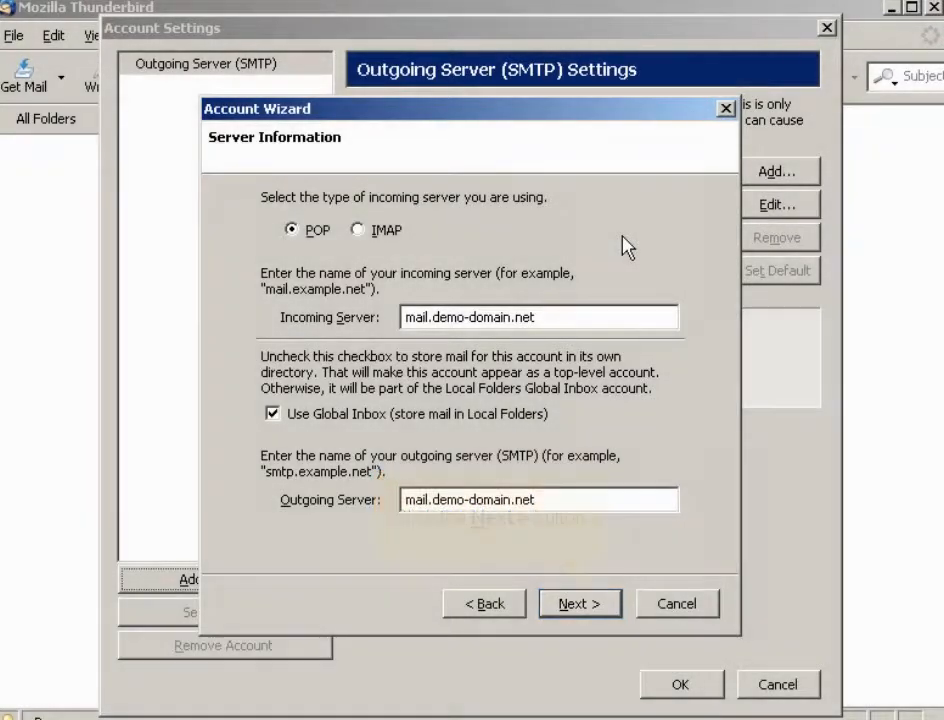
click(581, 604)
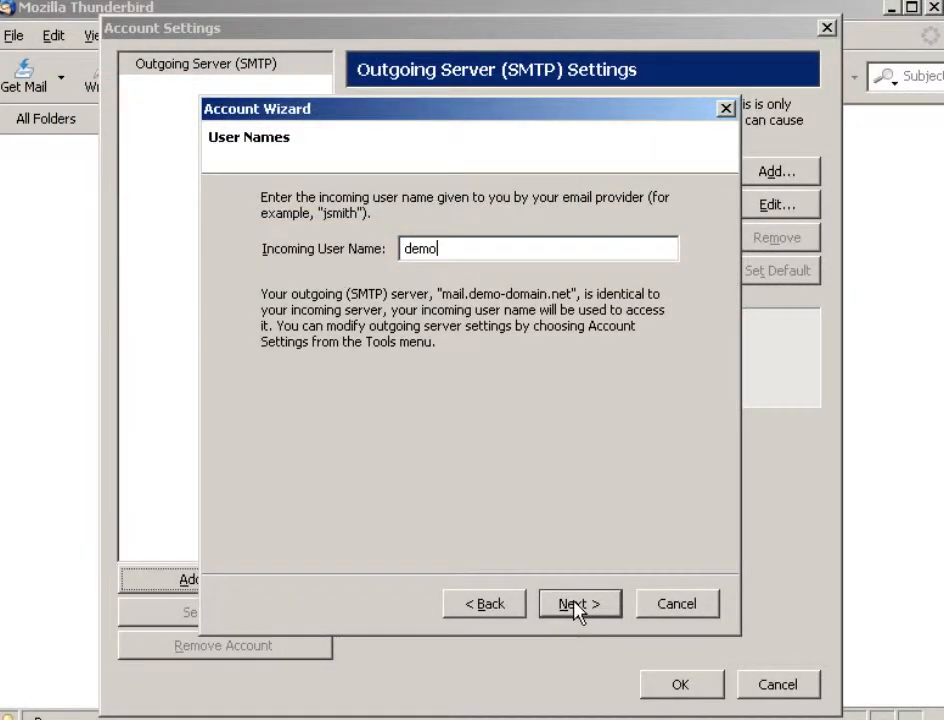
- Complete the incoming user name with the full e-mail address, accept the suggested account name and finish creating the account
text(@demo-d)
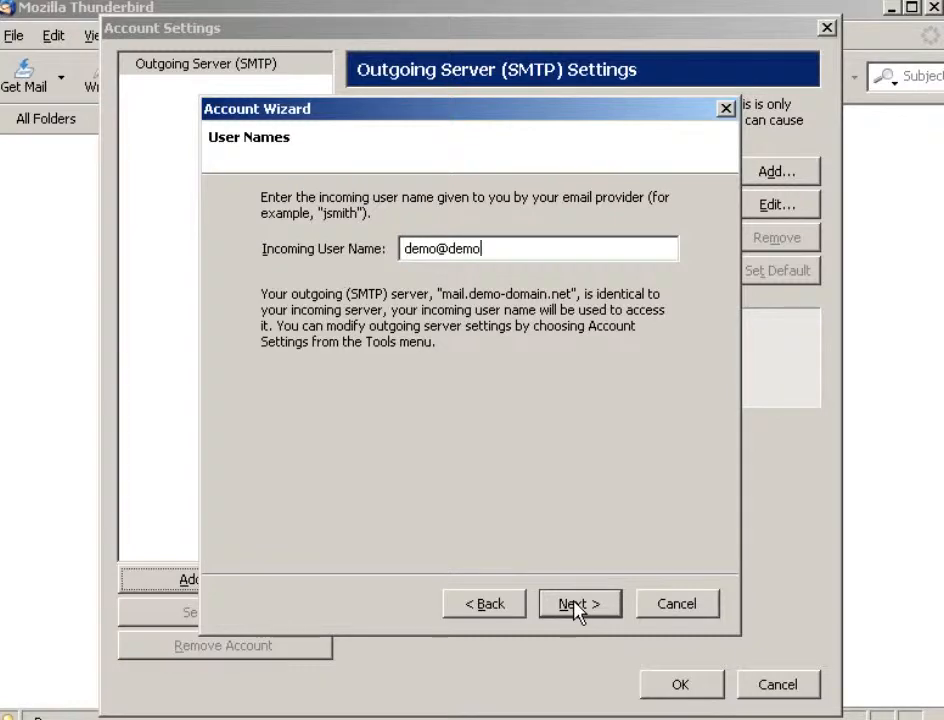
text(omain.net)
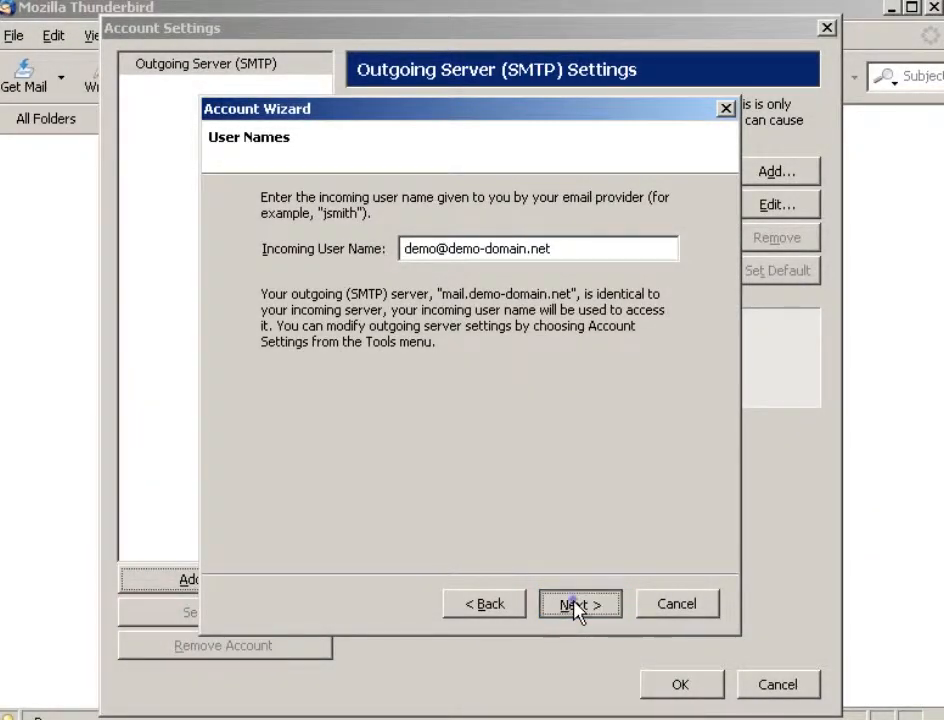
click(576, 604)
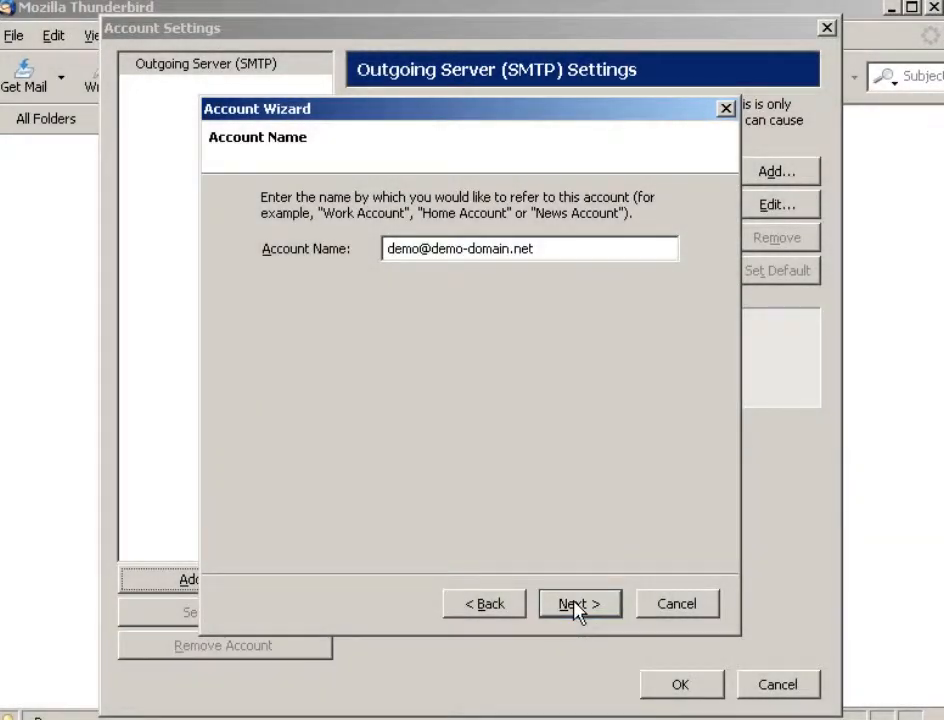
click(576, 604)
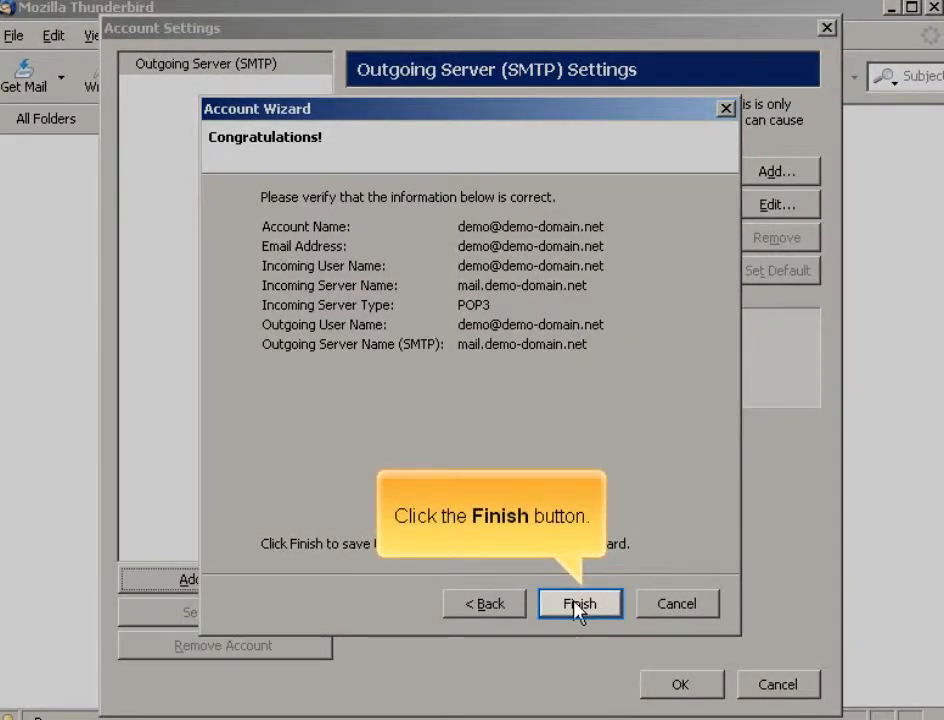
click(577, 605)
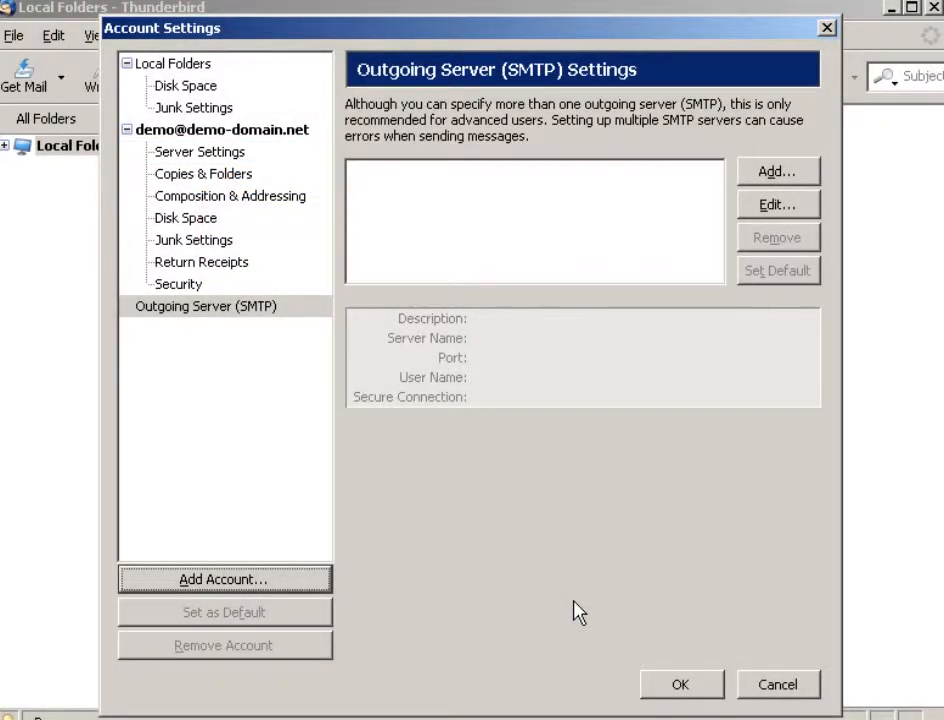
- Review the new account's server settings, set the default outgoing SMTP server's port to 26 and save the account settings
click(202, 156)
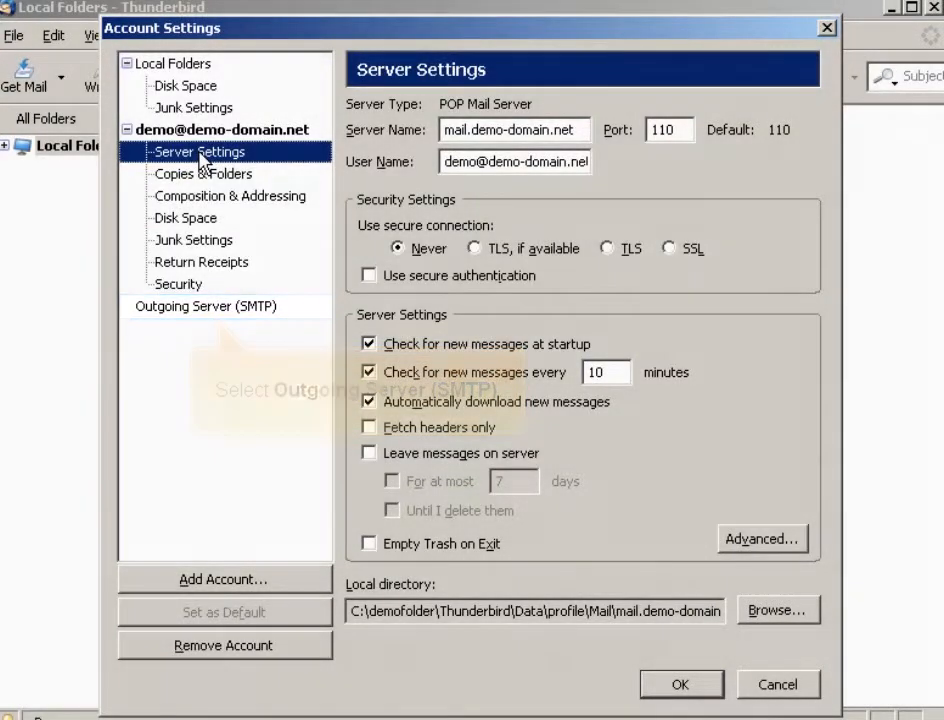
click(193, 312)
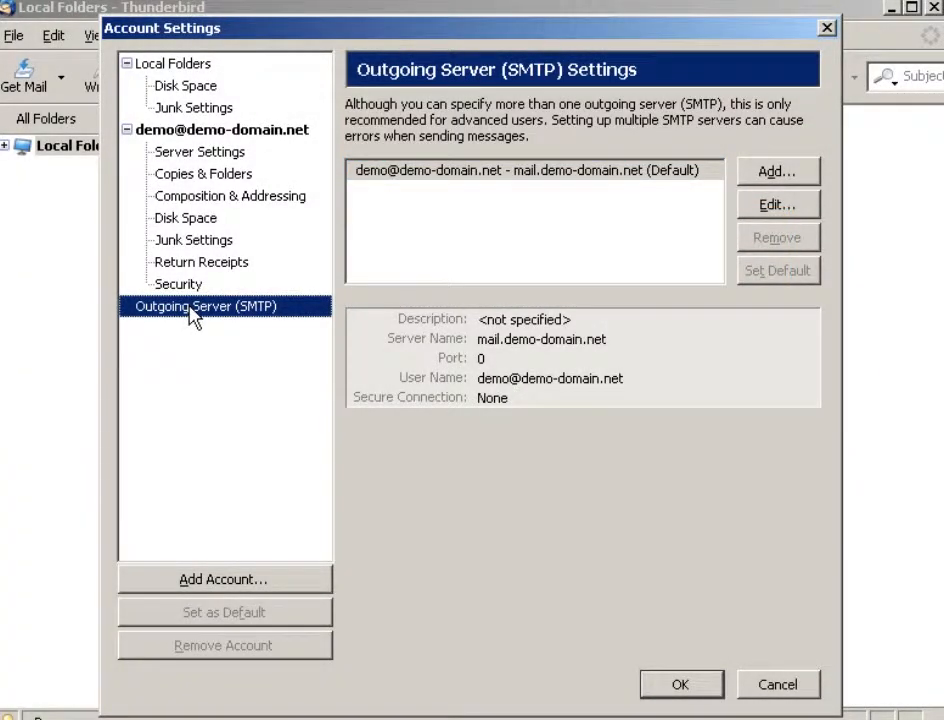
click(532, 173)
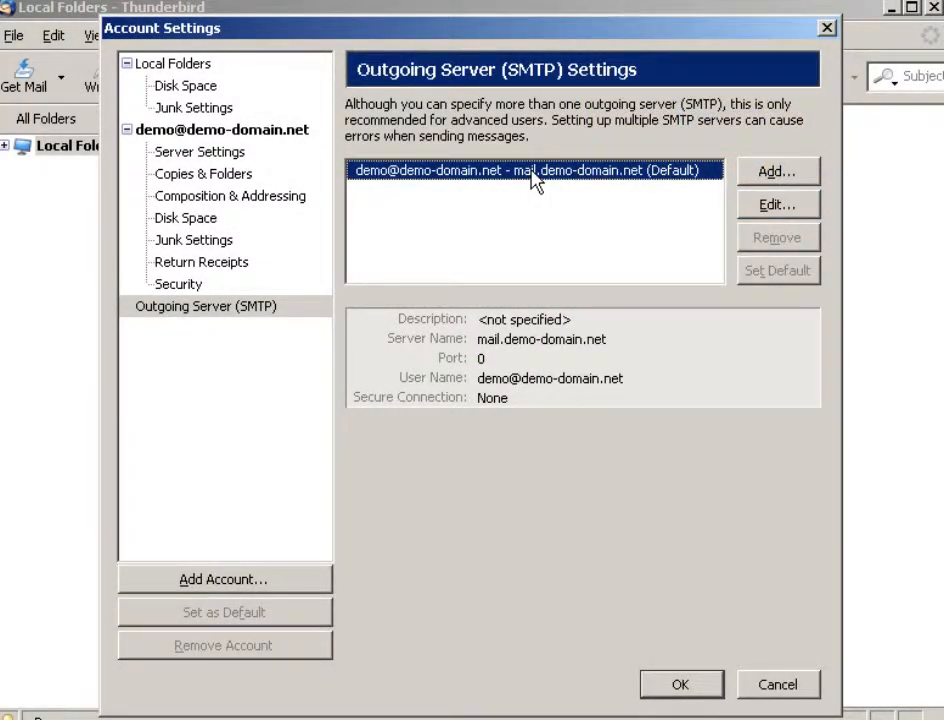
click(773, 210)
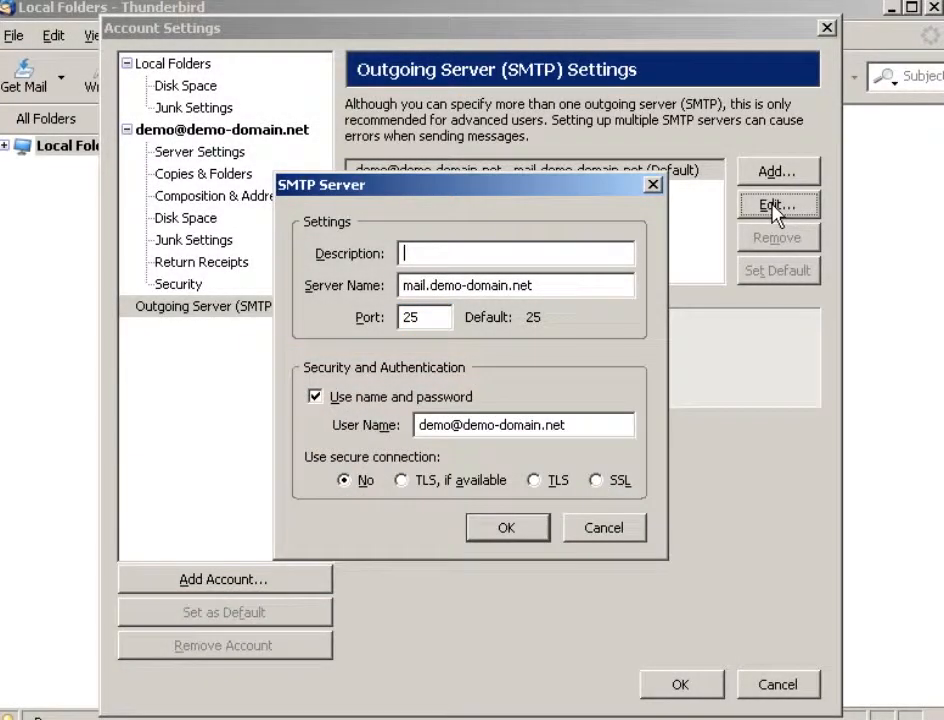
double_click(407, 318)
text(26)
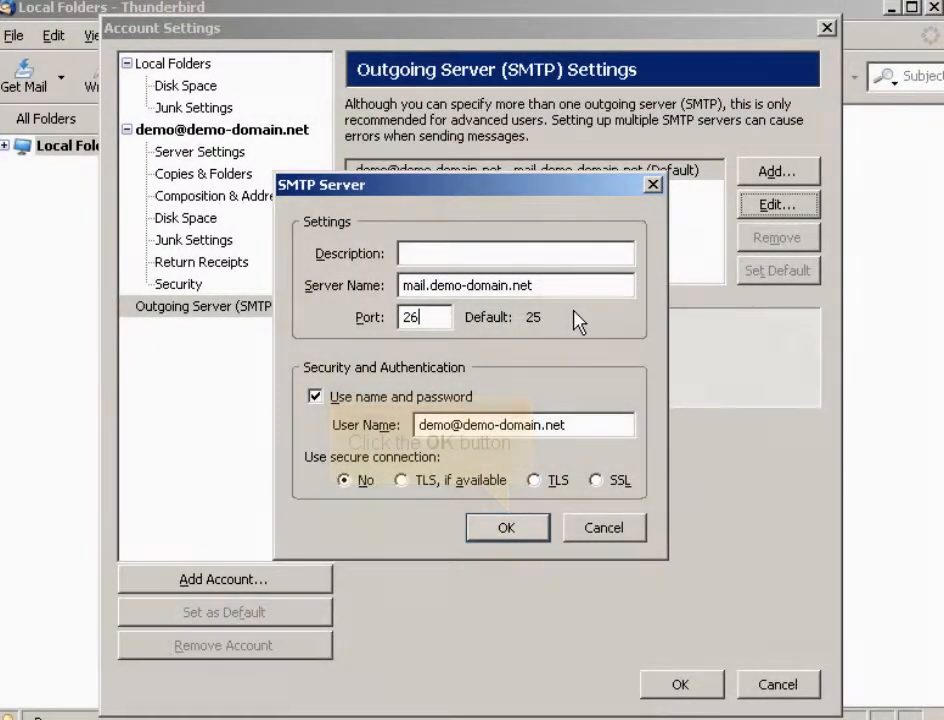
click(506, 530)
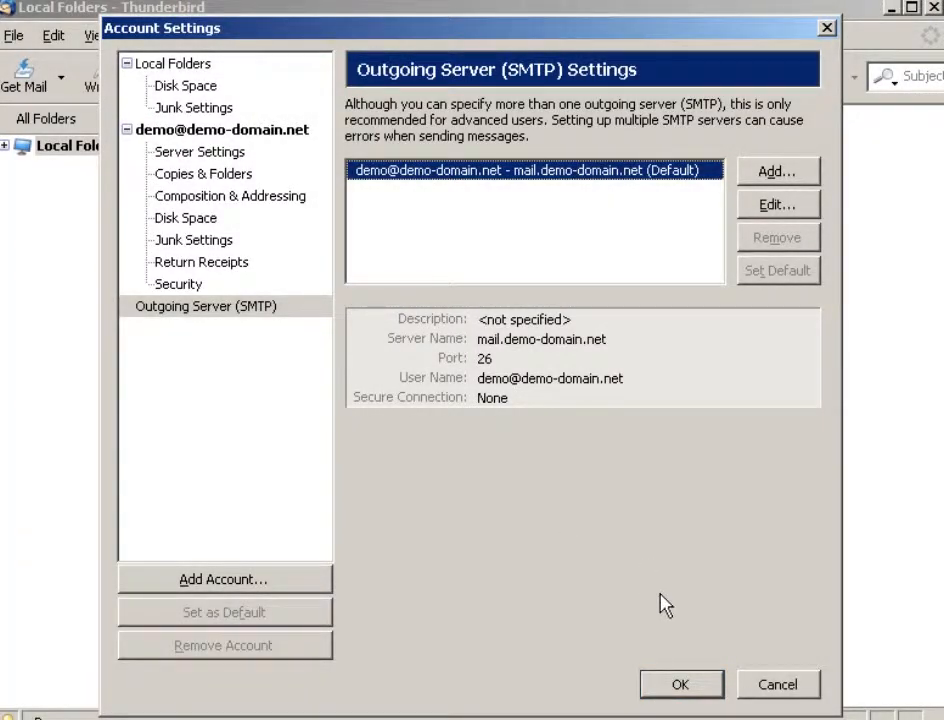
click(683, 688)
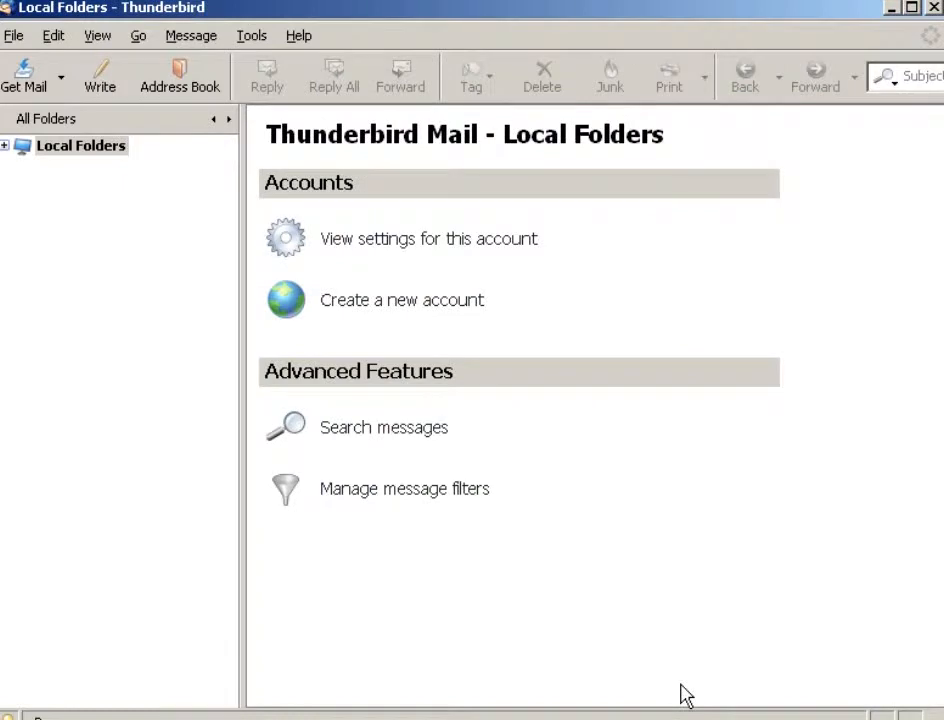